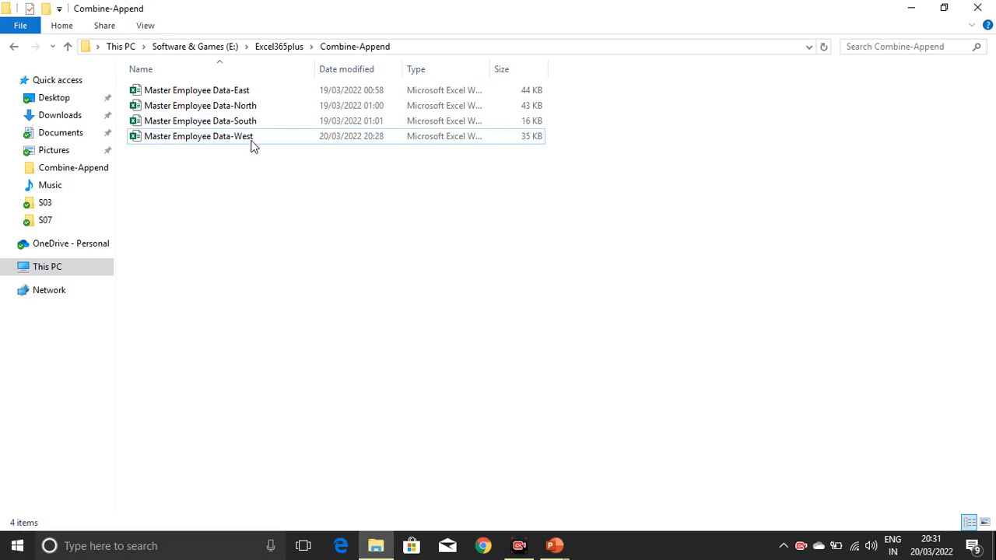
# Open the Master Employee Data-East and Master Employee Data-North workbooks and examine their employee records
pyautogui.doubleClick(217, 93)
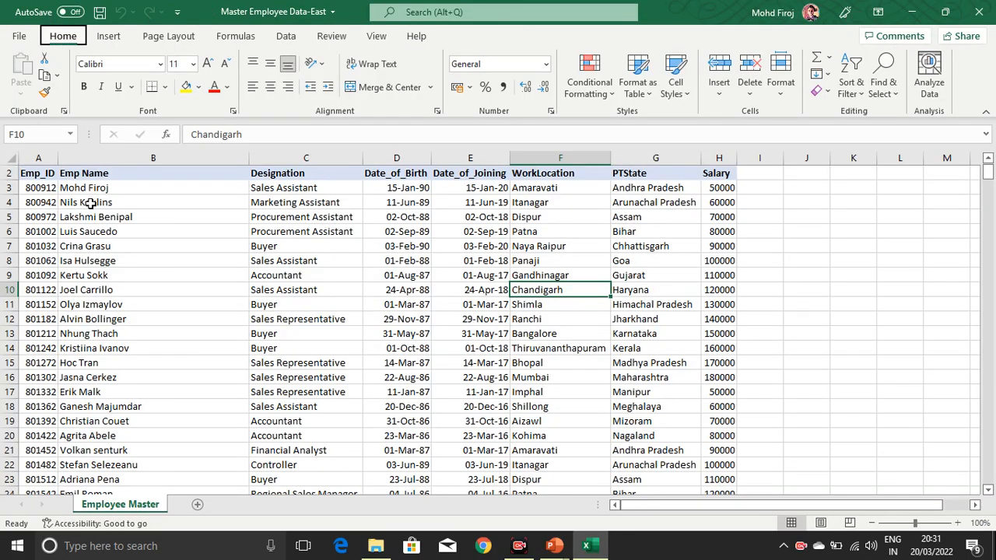
pyautogui.hotkey('alt', 'Tab')
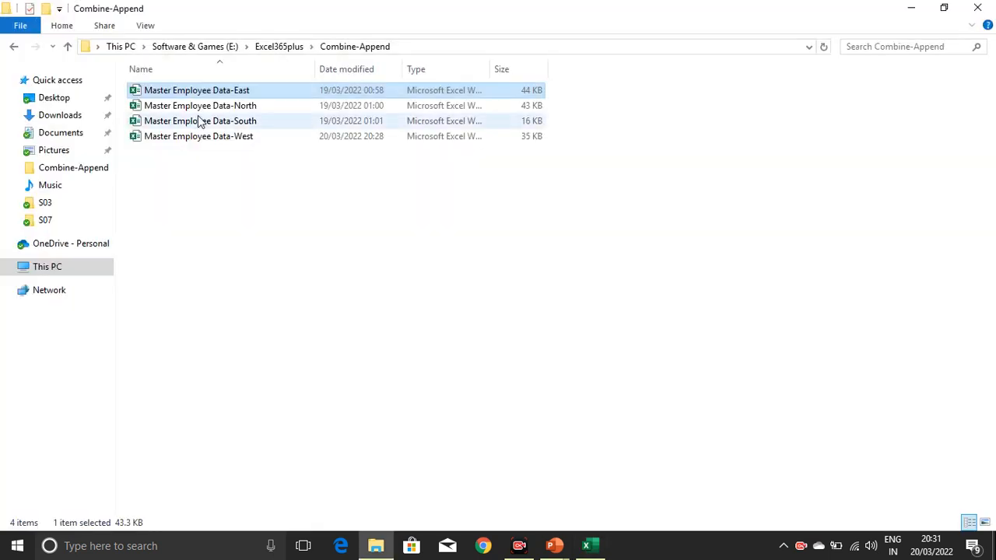
pyautogui.click(195, 110)
pyautogui.doubleClick(196, 110)
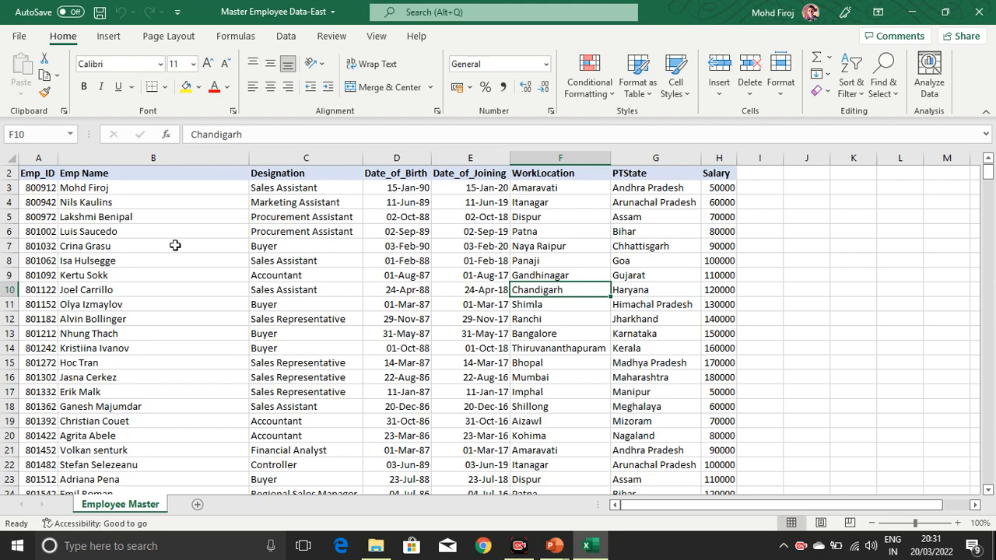
pyautogui.click(357, 247)
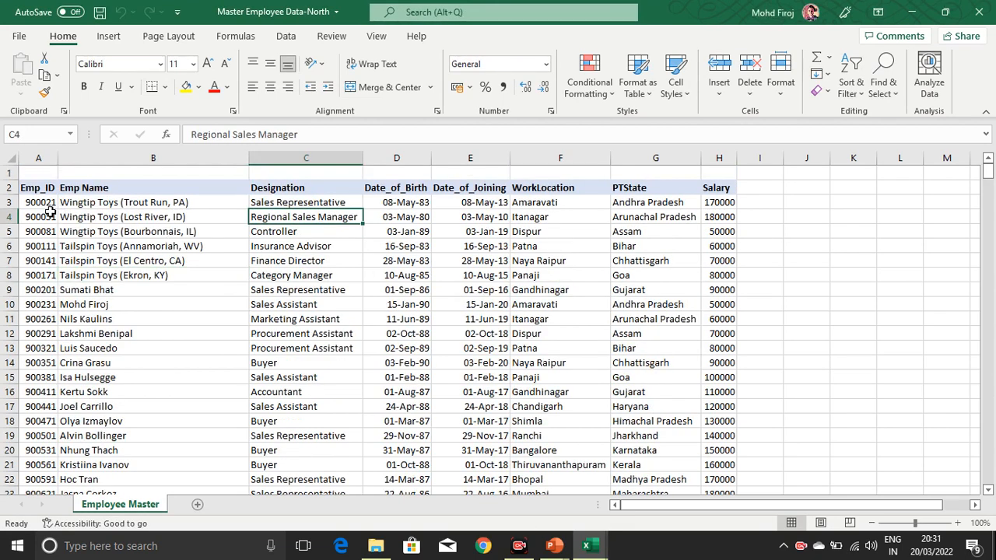
pyautogui.click(46, 207)
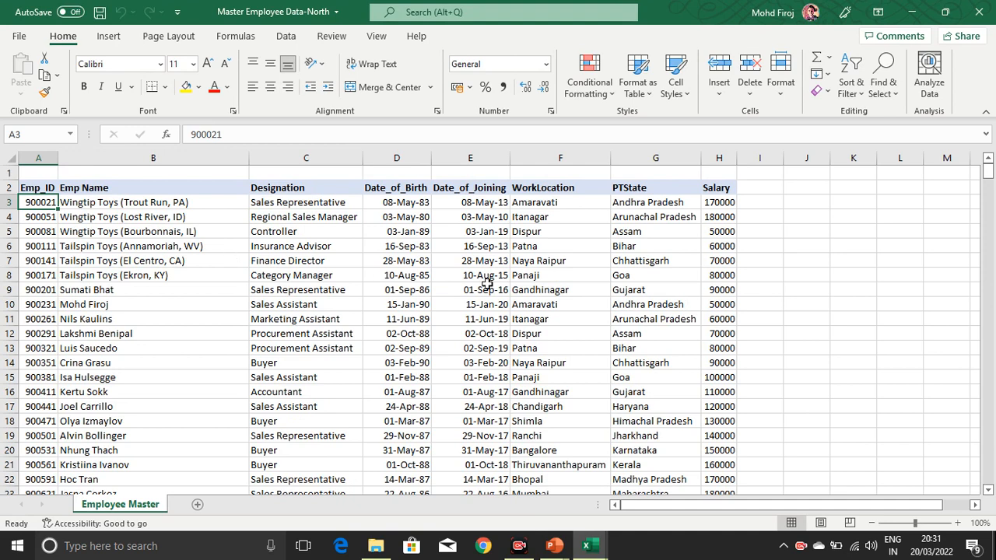
# Open the Master Employee Data-South workbook from the Combine-Append folder and examine its employee records
pyautogui.hotkey('alt', 'Tab')
pyautogui.press('Tab')
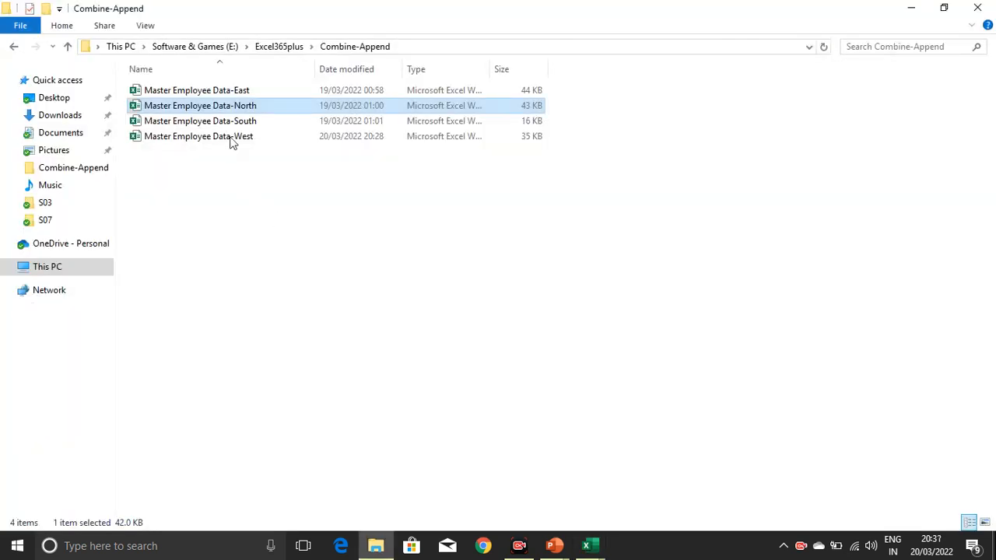
pyautogui.click(227, 126)
pyautogui.doubleClick(233, 126)
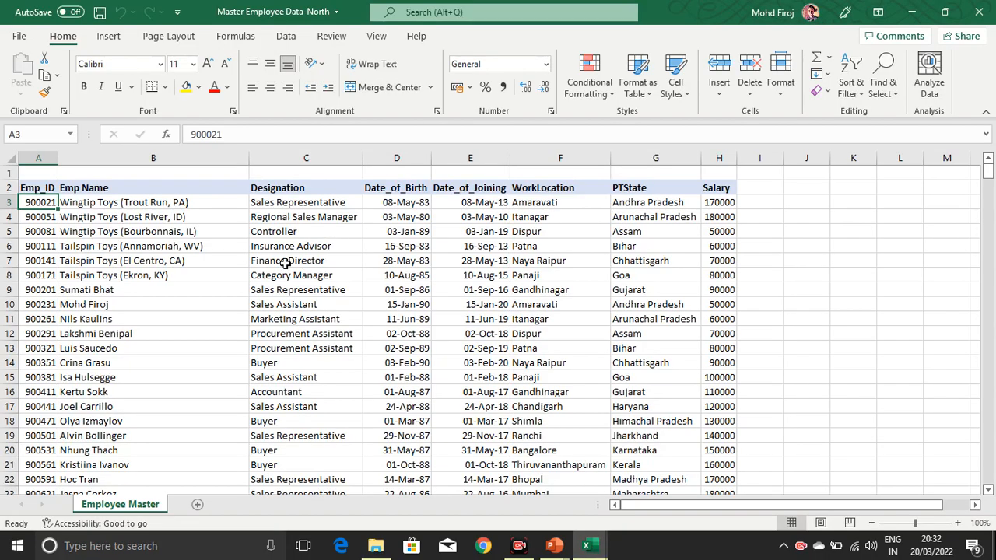
pyautogui.click(317, 246)
pyautogui.click(368, 218)
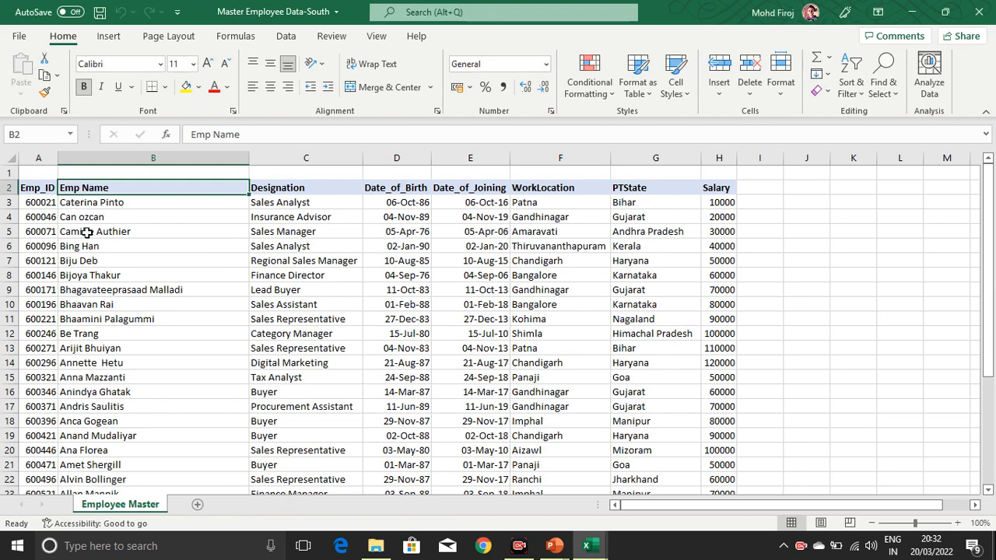
# Open the Master Employee Data-West workbook from the Combine-Append folder and examine its columns
pyautogui.hotkey('alt', 'Tab')
pyautogui.hotkey('alt', 'Tab')
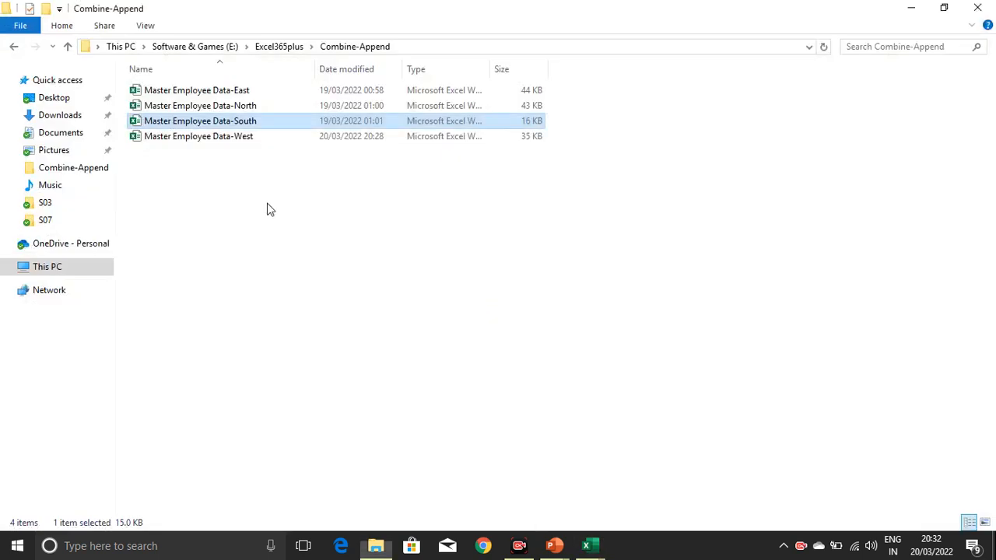
pyautogui.click(236, 140)
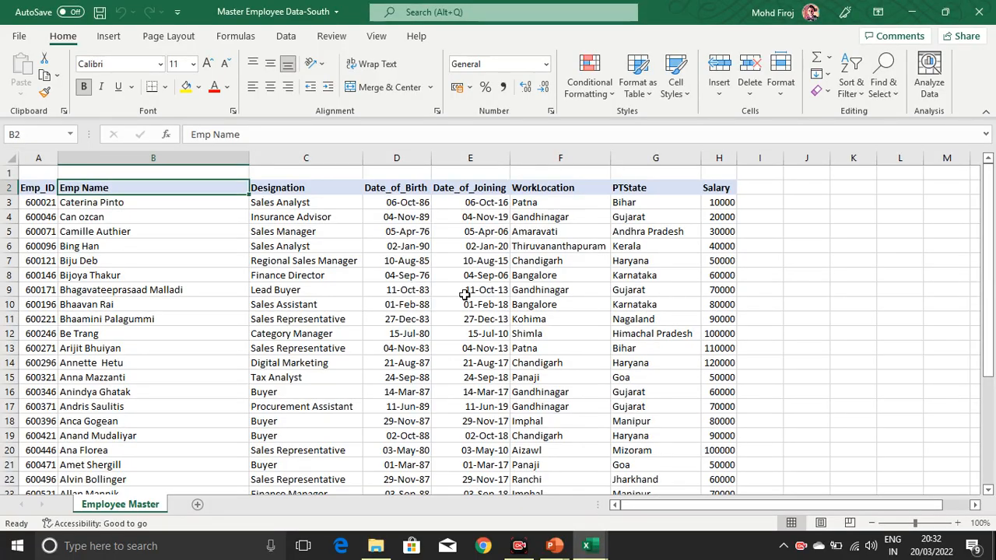
pyautogui.click(463, 291)
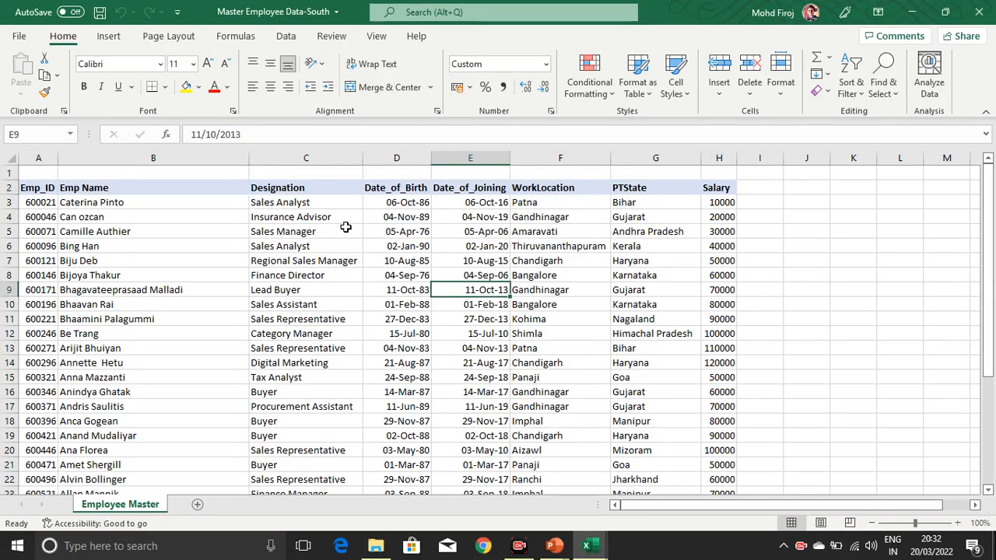
pyautogui.click(488, 244)
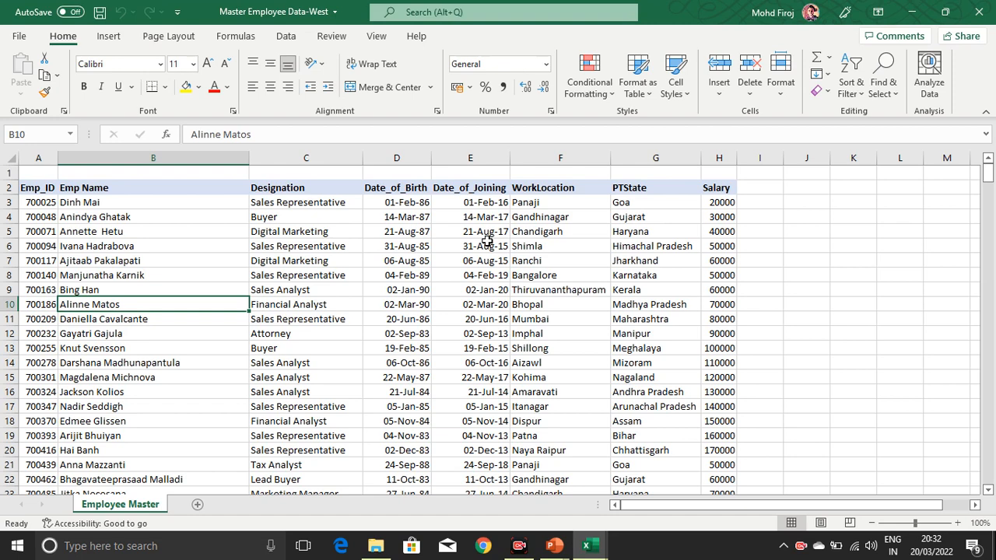
# Close all the open regional employee workbooks and return to the Combine-Append folder
pyautogui.click(977, 11)
pyautogui.click(978, 12)
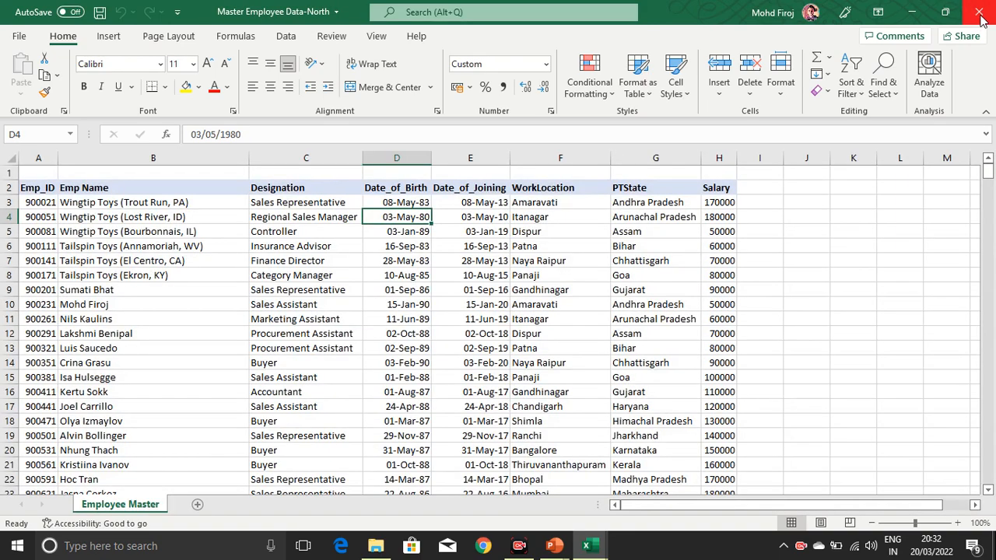
pyautogui.click(979, 13)
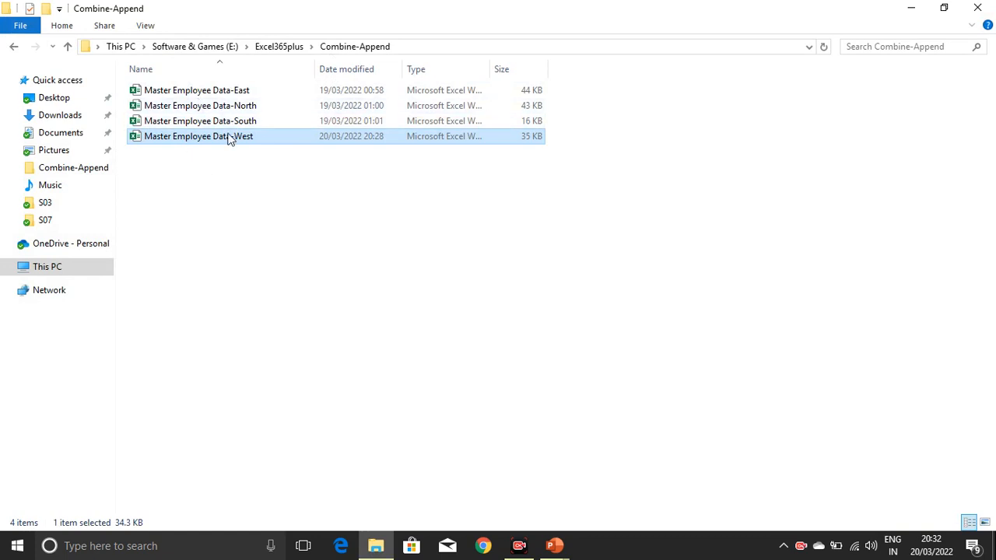
# Create a new Excel worksheet file named Consolidated Master in the Combine-Append folder
pyautogui.rightClick(180, 228)
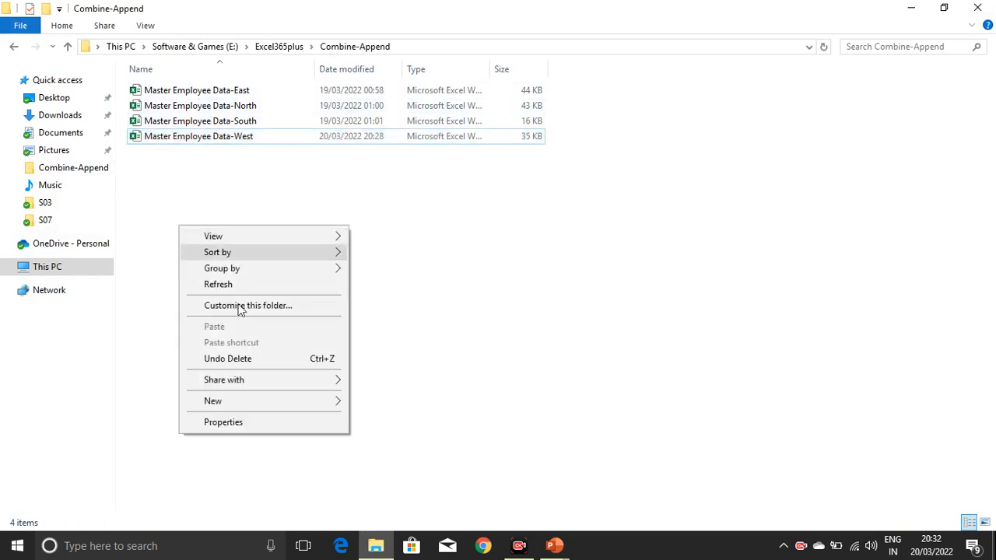
pyautogui.moveTo(242, 405)
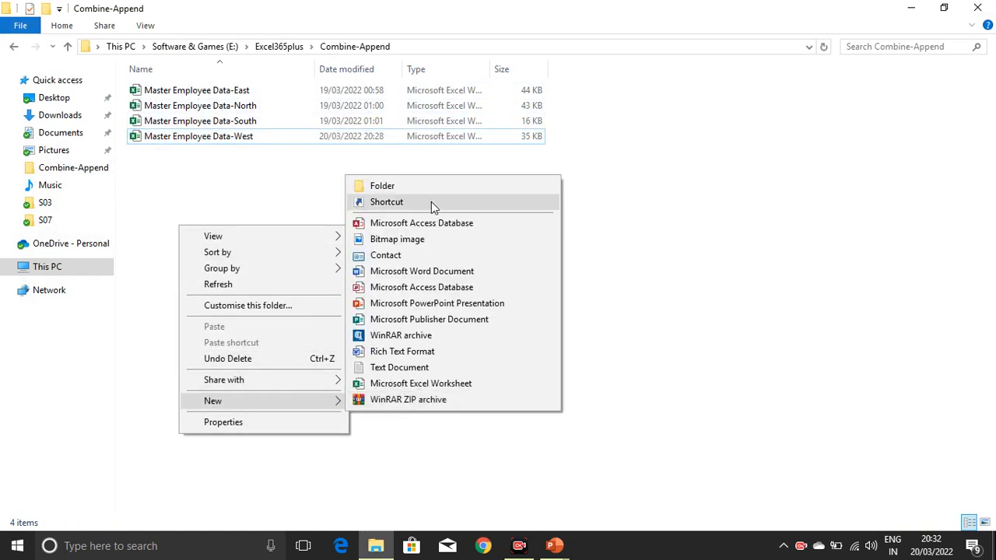
pyautogui.click(412, 387)
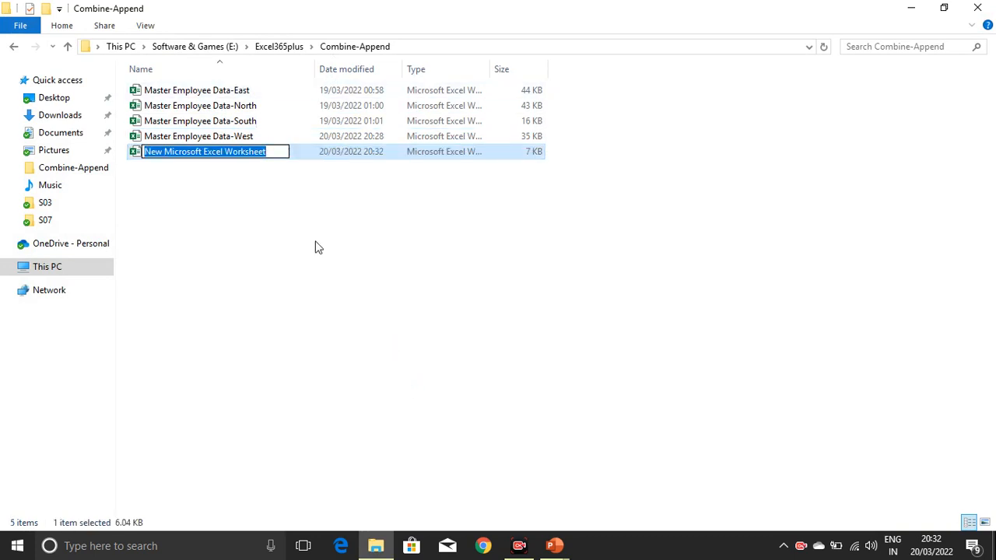
pyautogui.write('Consol')
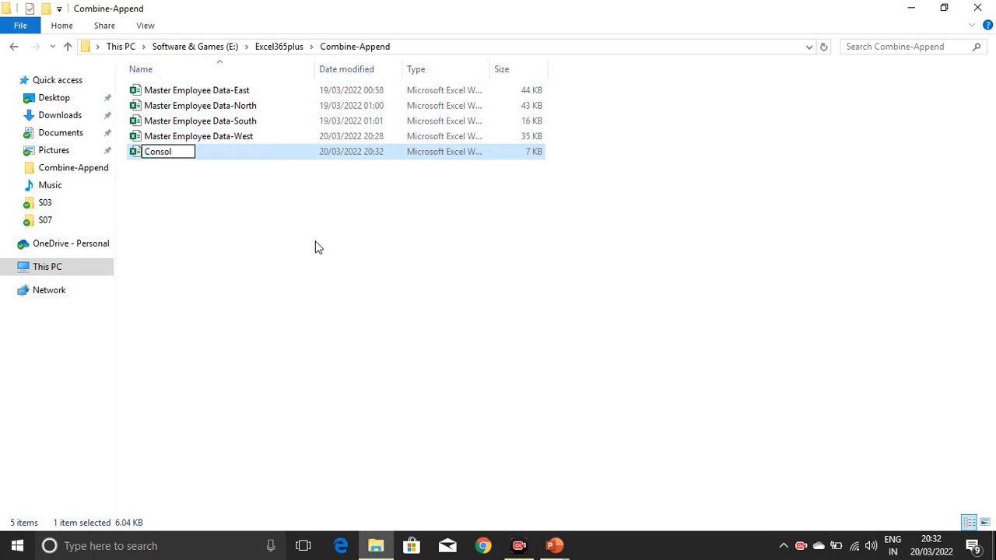
pyautogui.write('idated')
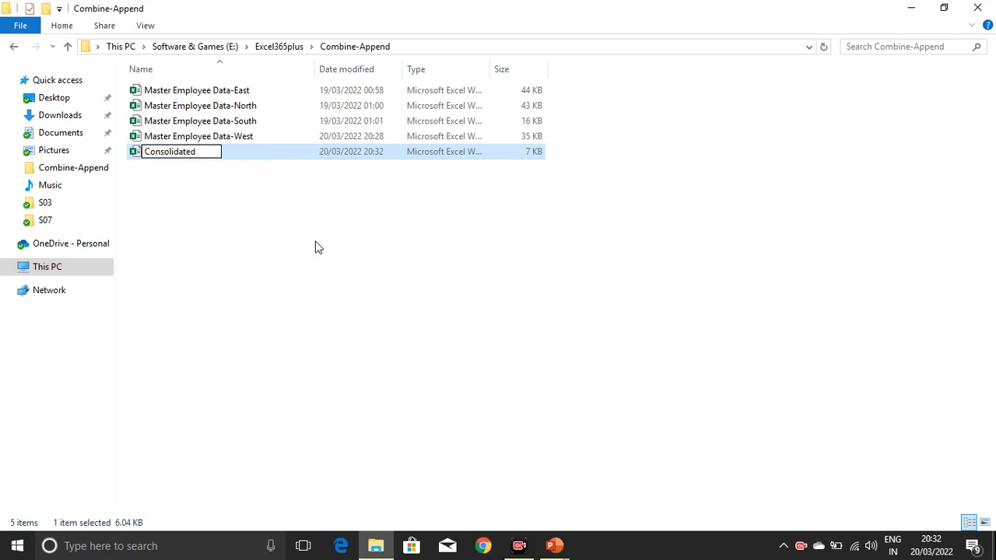
pyautogui.write(' Ms')
pyautogui.write('ster')
pyautogui.press('Return')
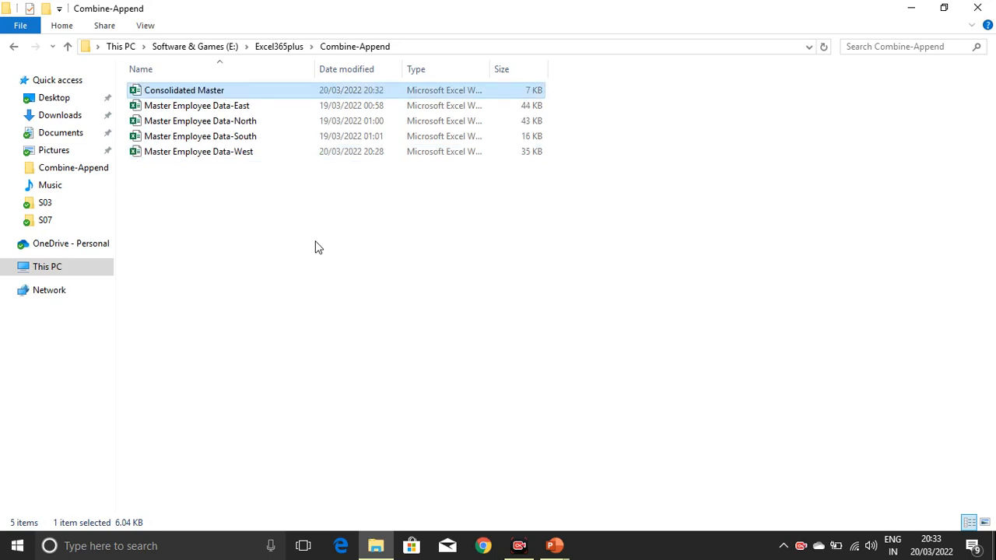
# Open the Consolidated Master workbook and start a data import from a folder
pyautogui.doubleClick(215, 92)
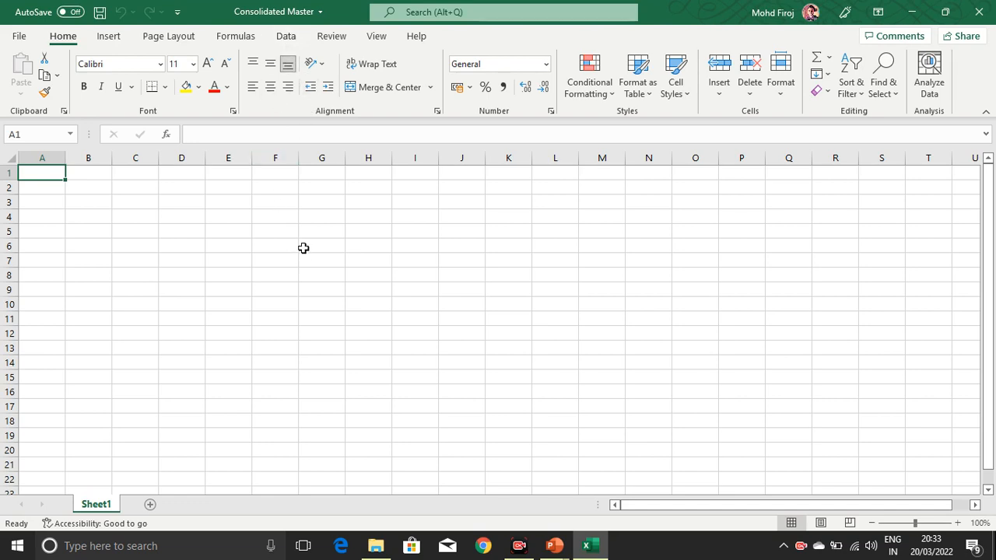
pyautogui.click(293, 43)
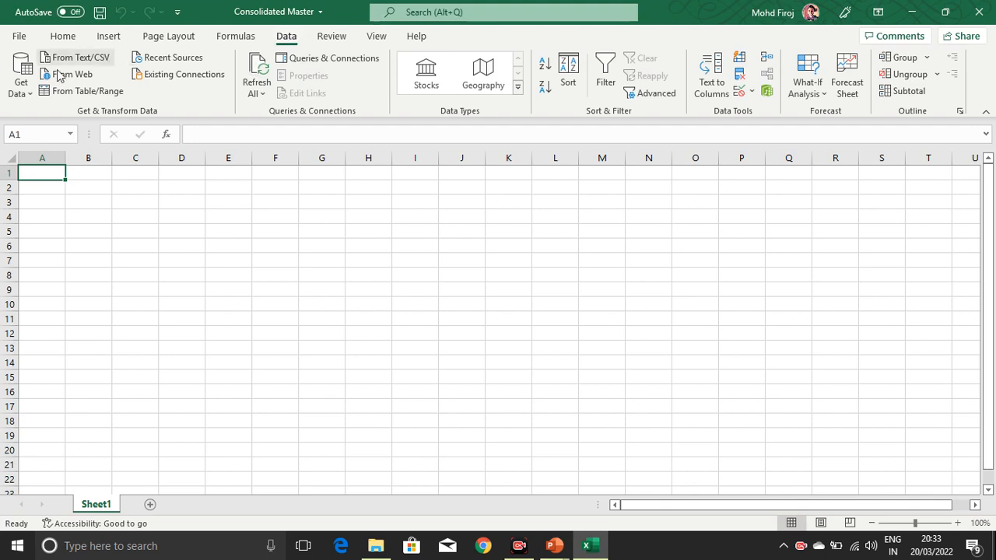
pyautogui.click(24, 73)
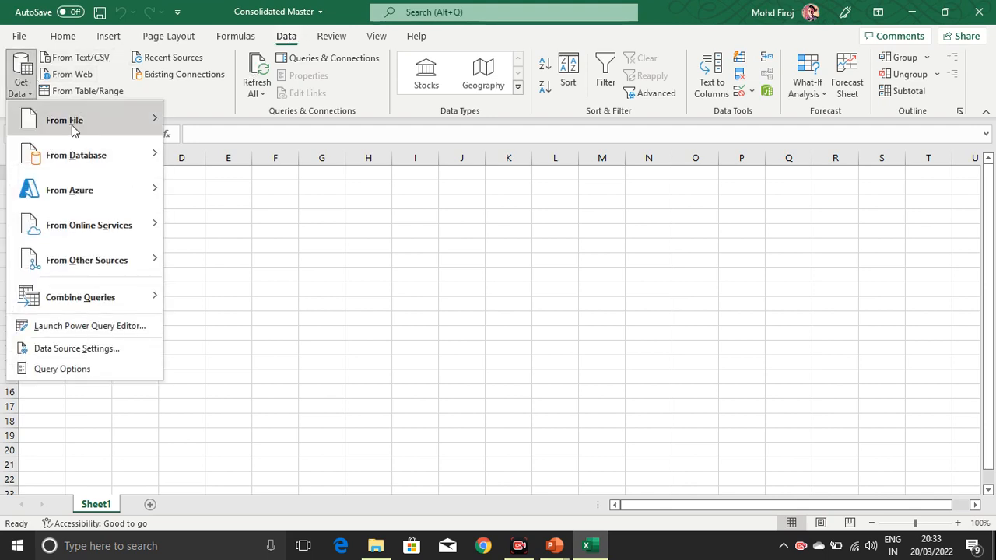
pyautogui.moveTo(74, 130)
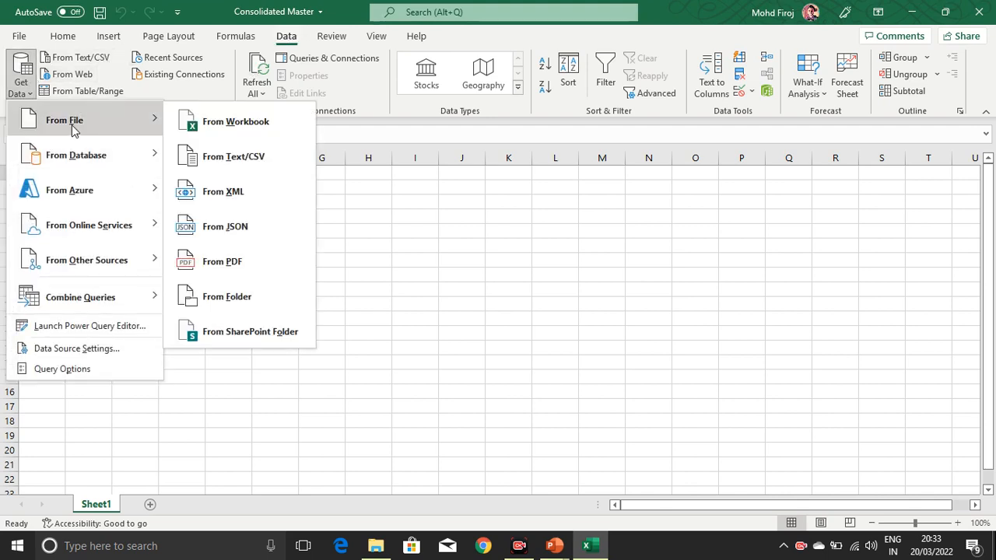
pyautogui.click(242, 301)
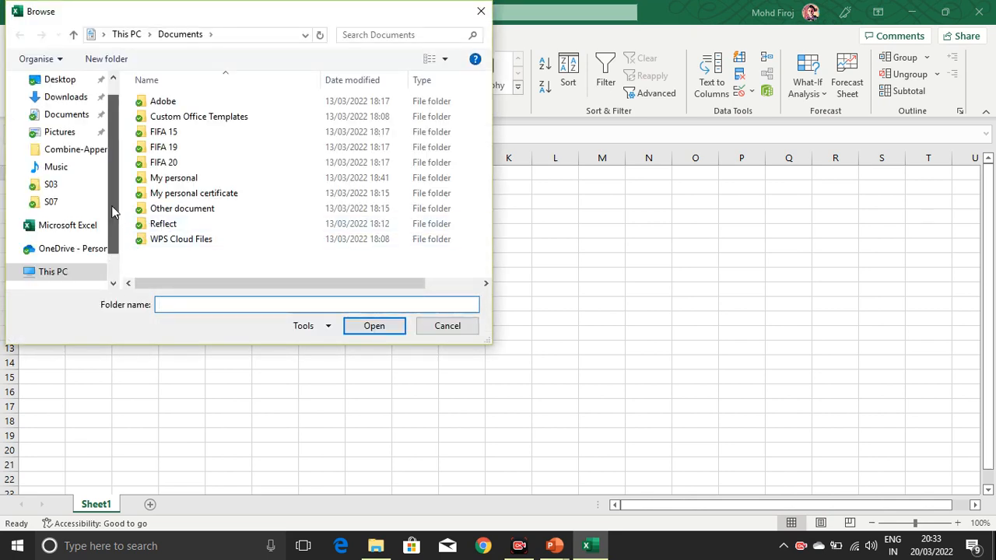
# Choose E:\Excel365plus\Combine-Append as the source folder and open its file list for transforming in the Power Query Editor
pyautogui.scroll(1, 111, 196)
pyautogui.scroll(-2, 111, 193)
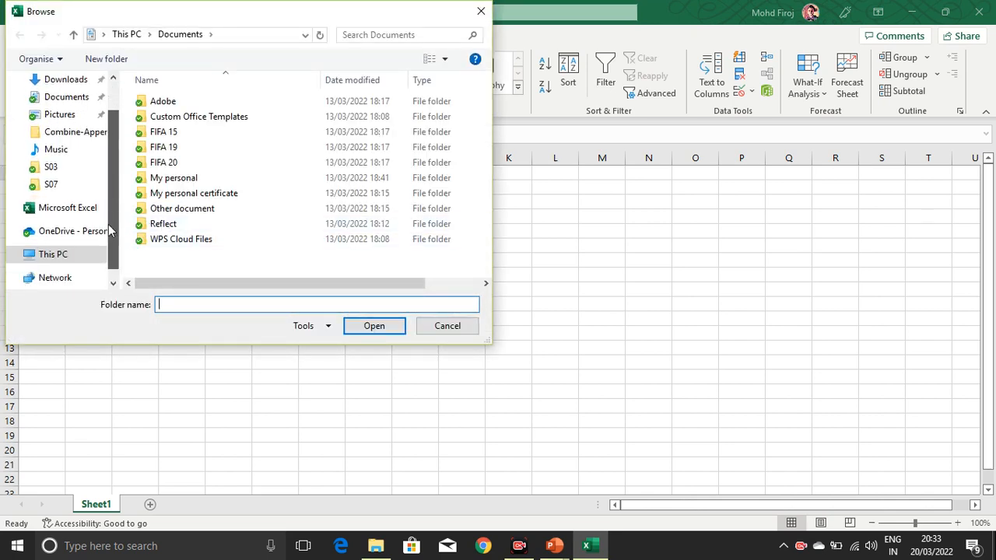
pyautogui.click(51, 257)
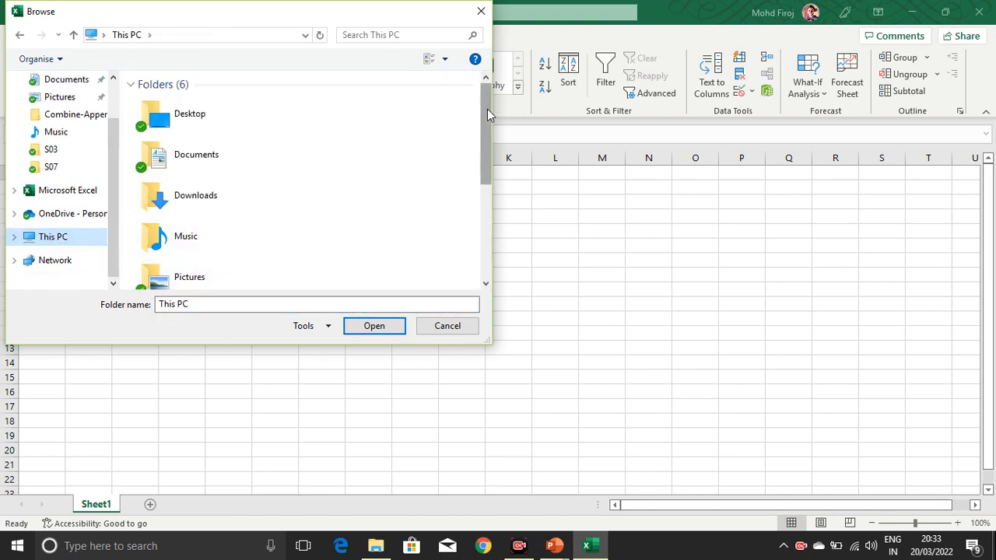
pyautogui.moveTo(485, 117); pyautogui.dragTo(471, 254)
pyautogui.doubleClick(210, 226)
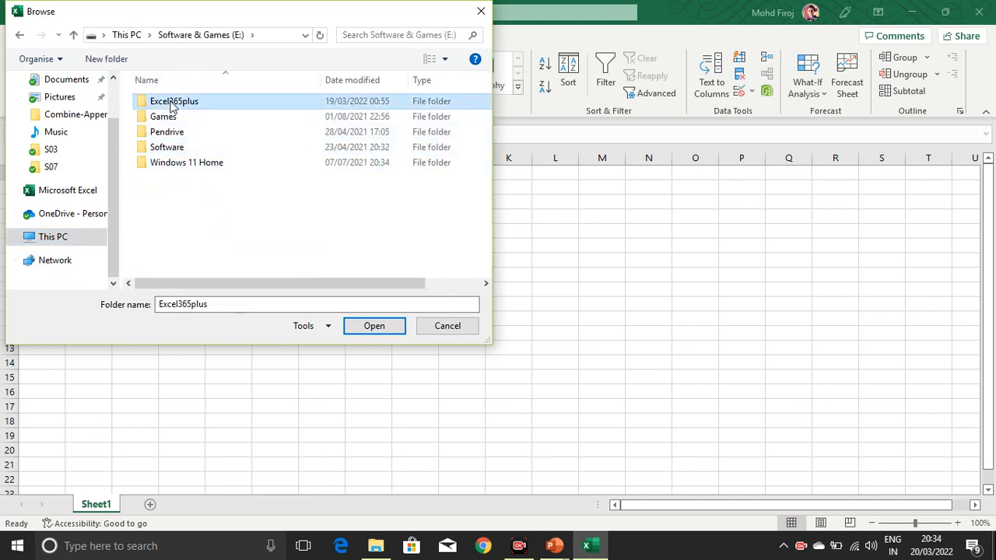
pyautogui.doubleClick(171, 102)
pyautogui.click(185, 110)
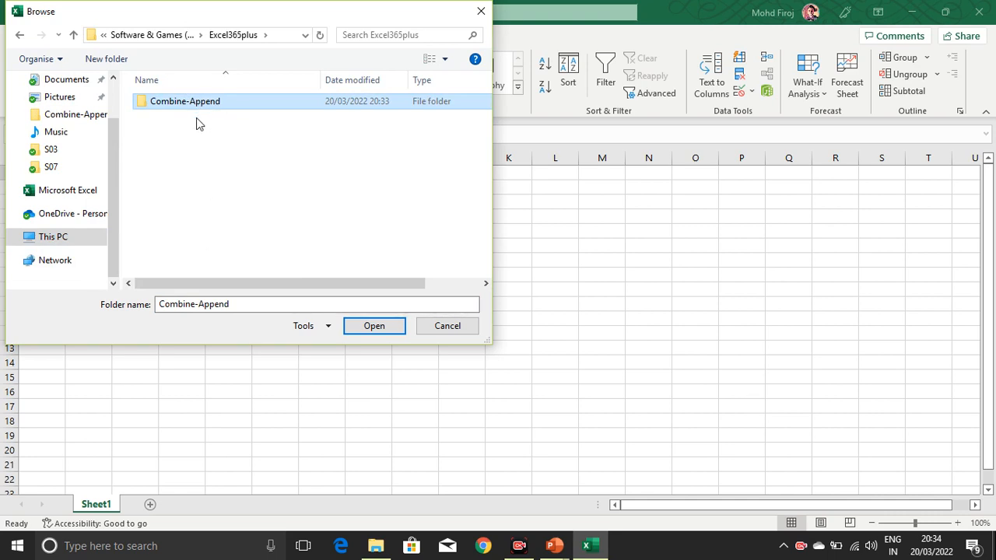
pyautogui.click(374, 327)
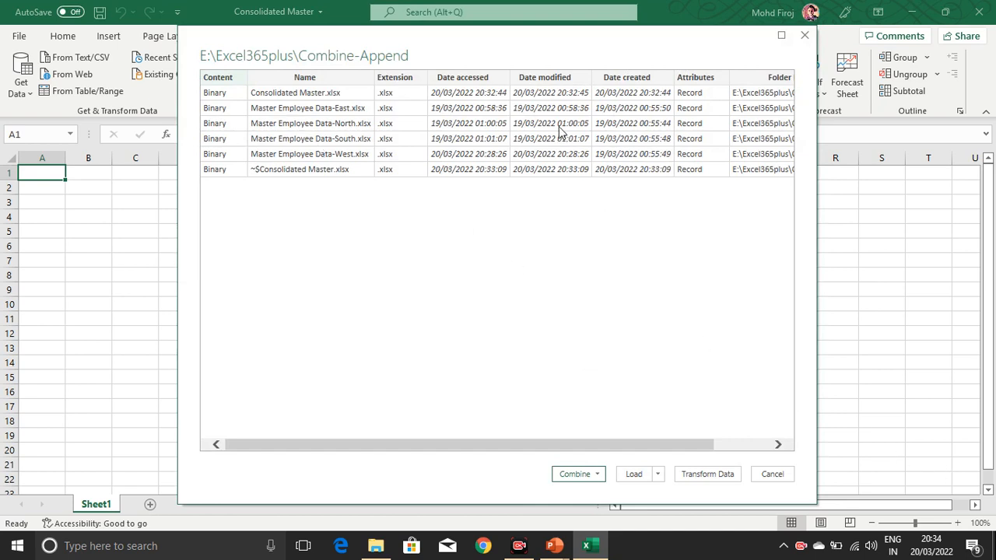
pyautogui.moveTo(477, 44); pyautogui.dragTo(404, 36)
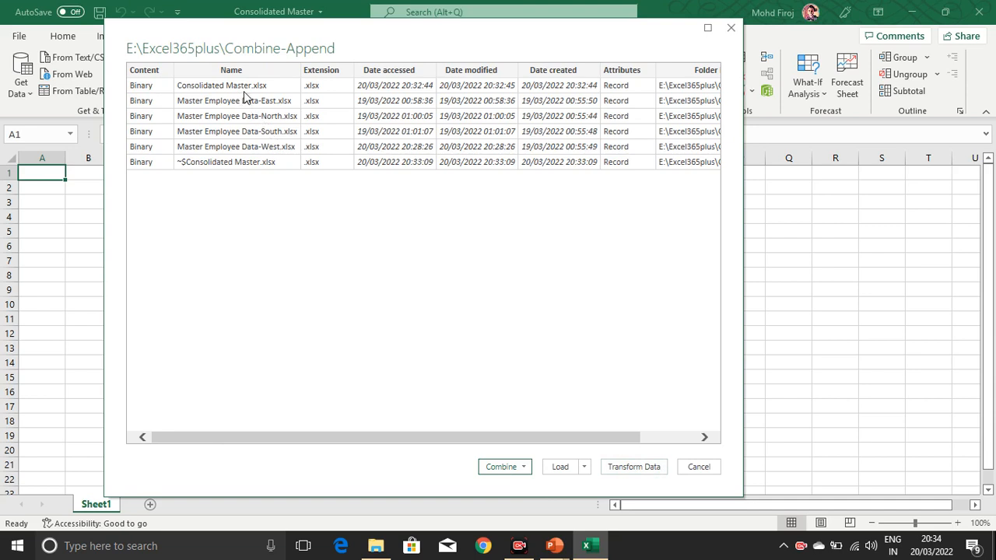
pyautogui.click(634, 466)
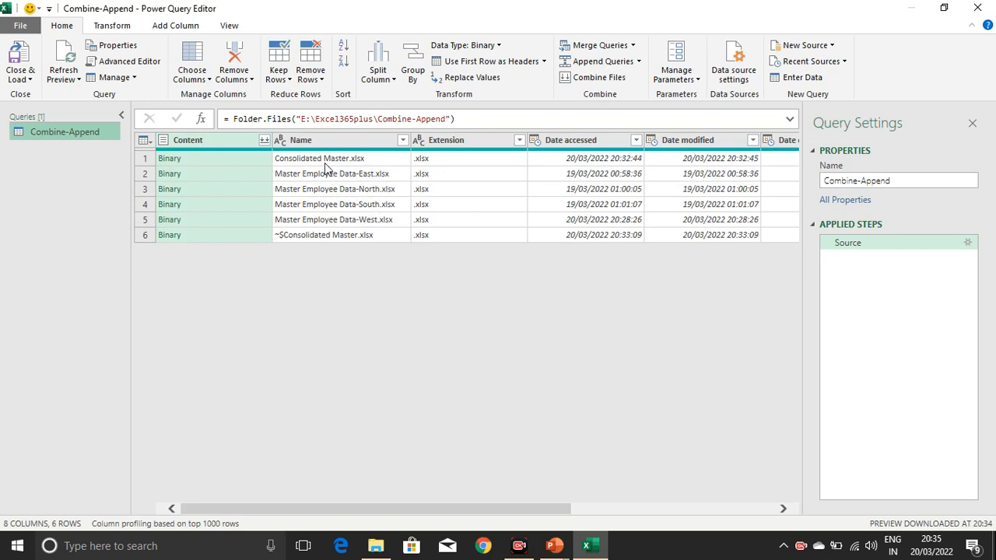
# Filter the Name column to keep only the rows whose file name contains "-"
pyautogui.click(404, 139)
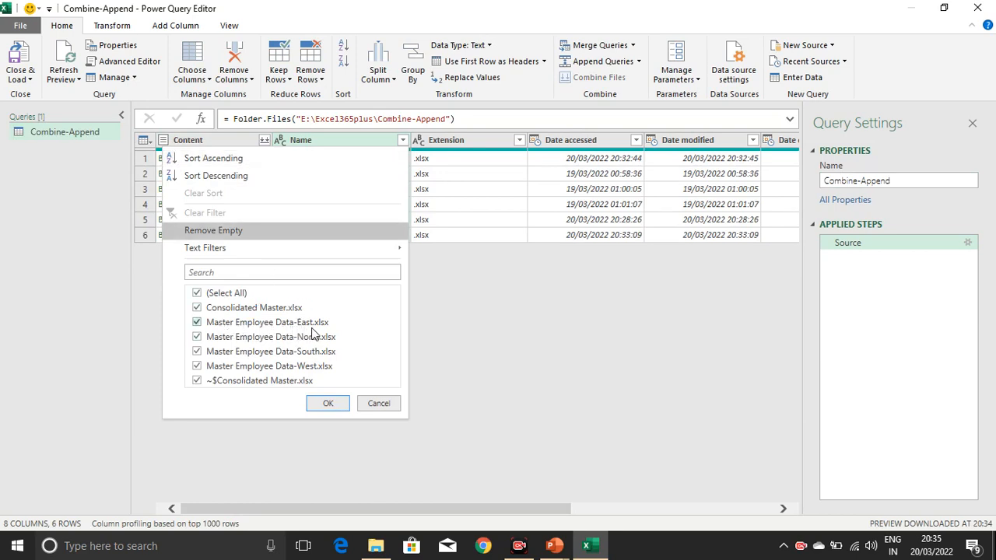
pyautogui.moveTo(248, 244)
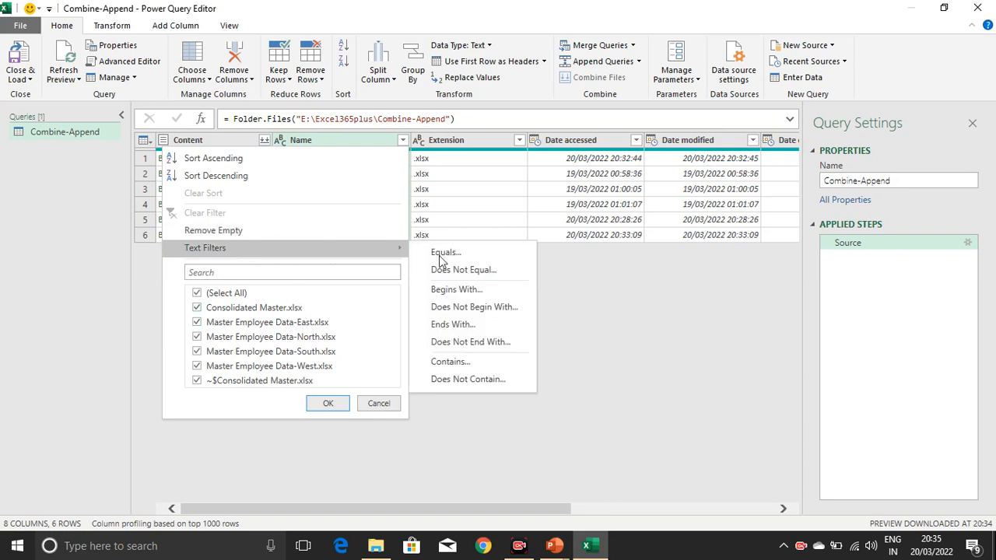
pyautogui.click(451, 363)
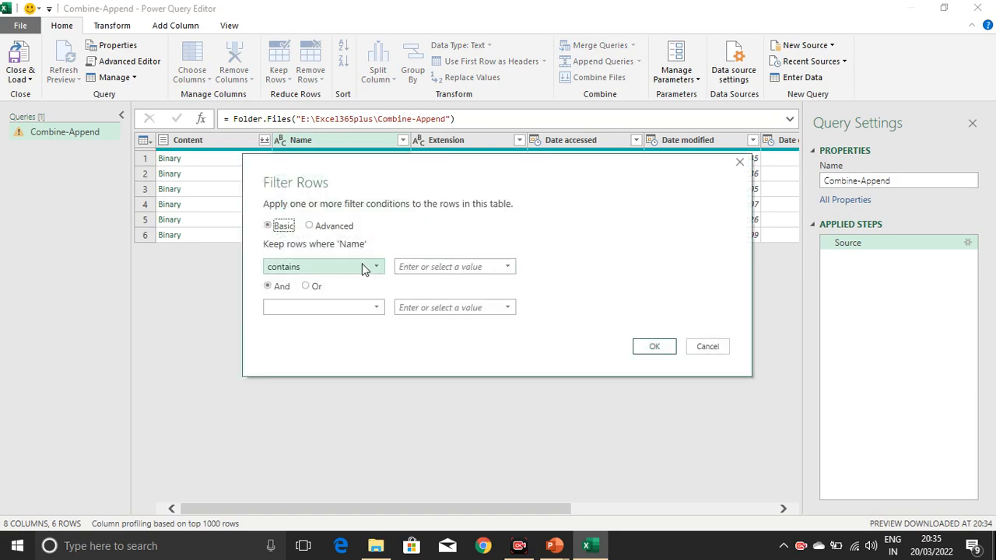
pyautogui.click(430, 269)
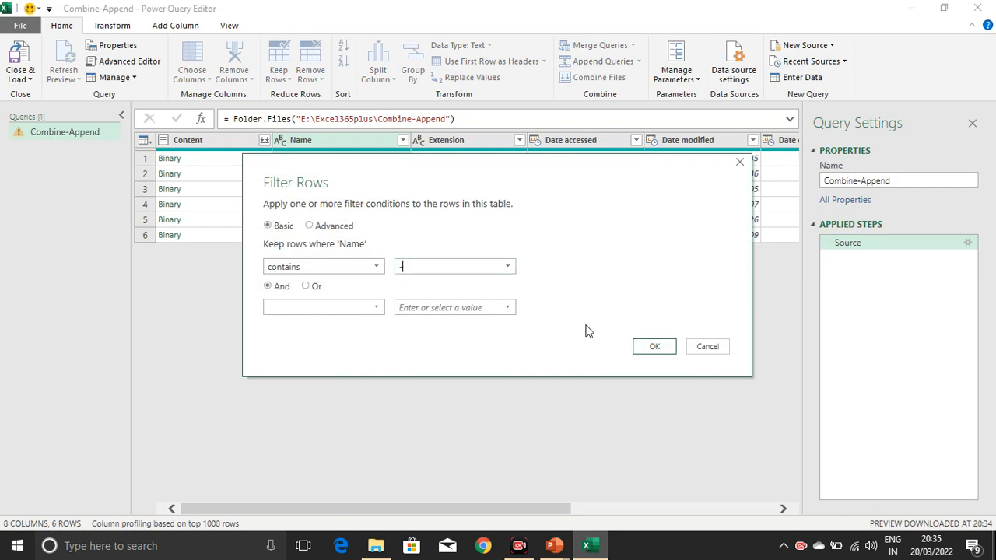
pyautogui.click(655, 347)
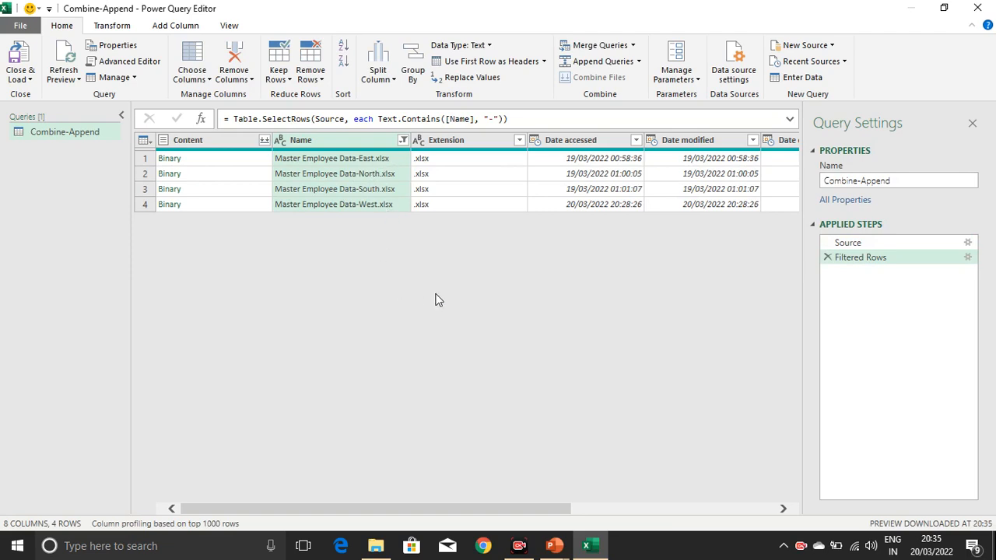
# Keep only the Content and Name columns and remove all other columns from the query
pyautogui.click(230, 144)
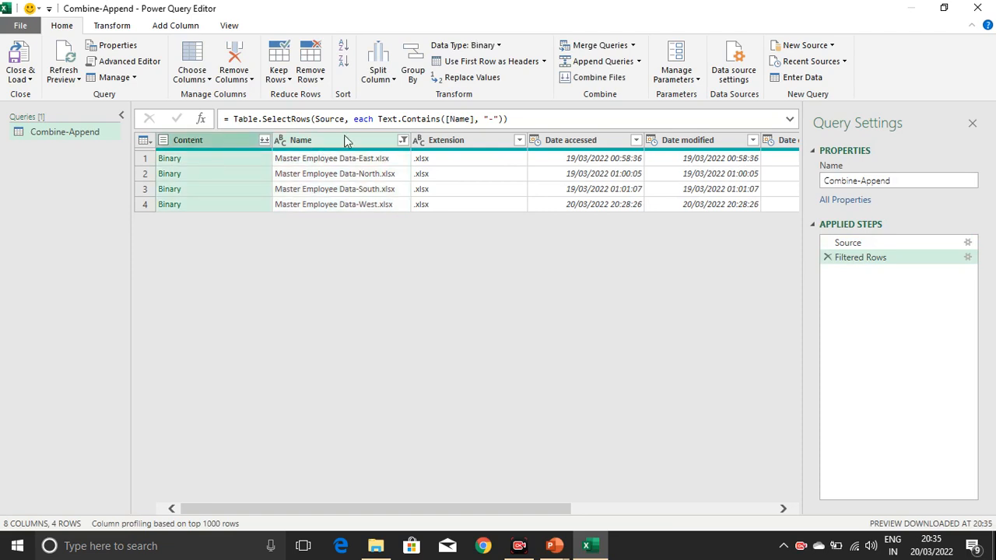
pyautogui.keyDown('ctrl'); pyautogui.click(346, 140); pyautogui.keyUp('ctrl')
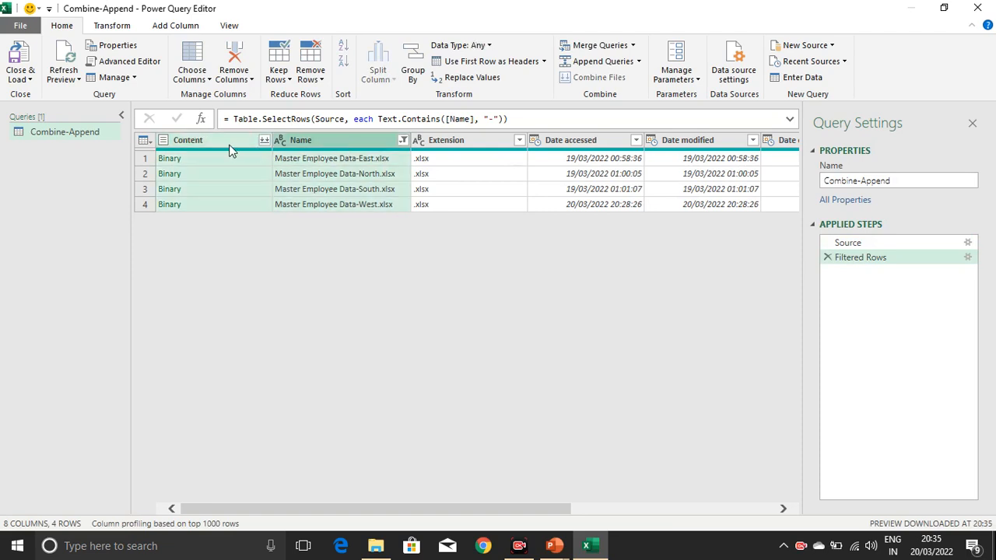
pyautogui.rightClick(322, 140)
pyautogui.click(393, 186)
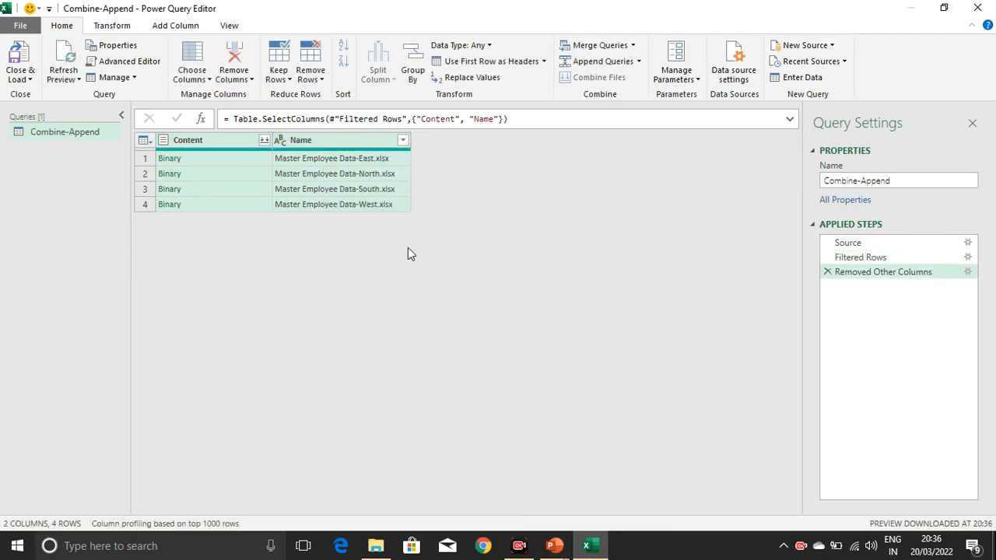
# Combine the files in the Content column using the Employee Master sheet, with the first file as sample, and look through the combined preview
pyautogui.click(264, 142)
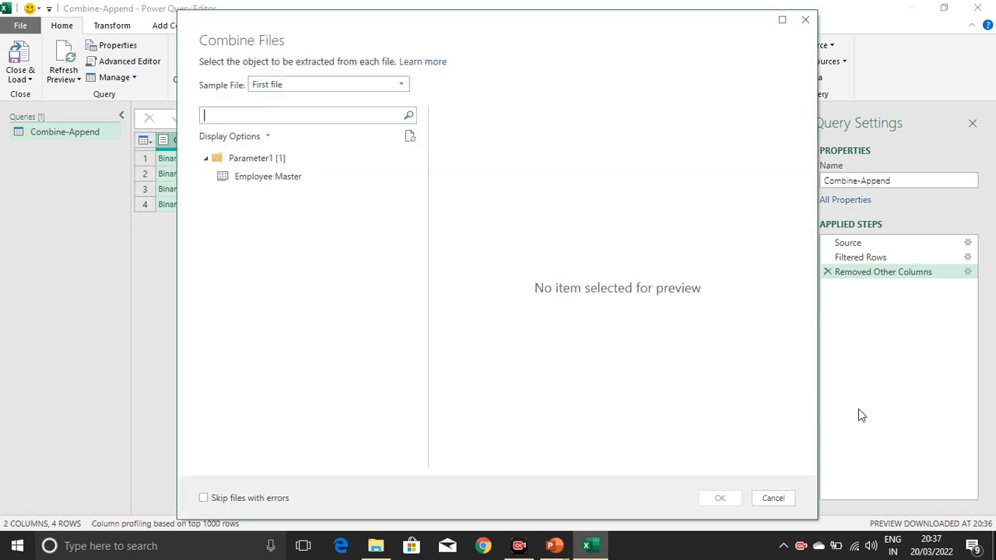
pyautogui.click(268, 177)
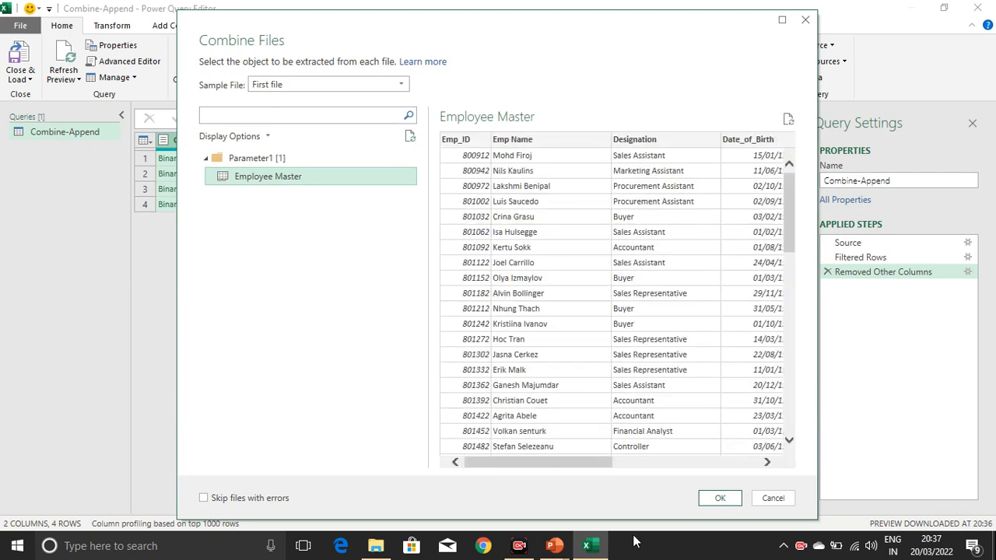
pyautogui.click(720, 498)
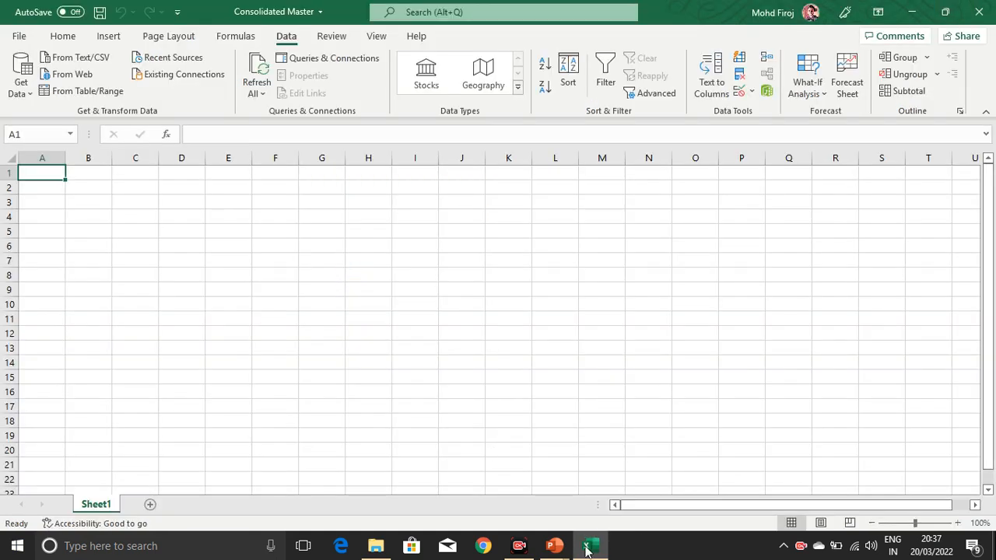
pyautogui.click(598, 550)
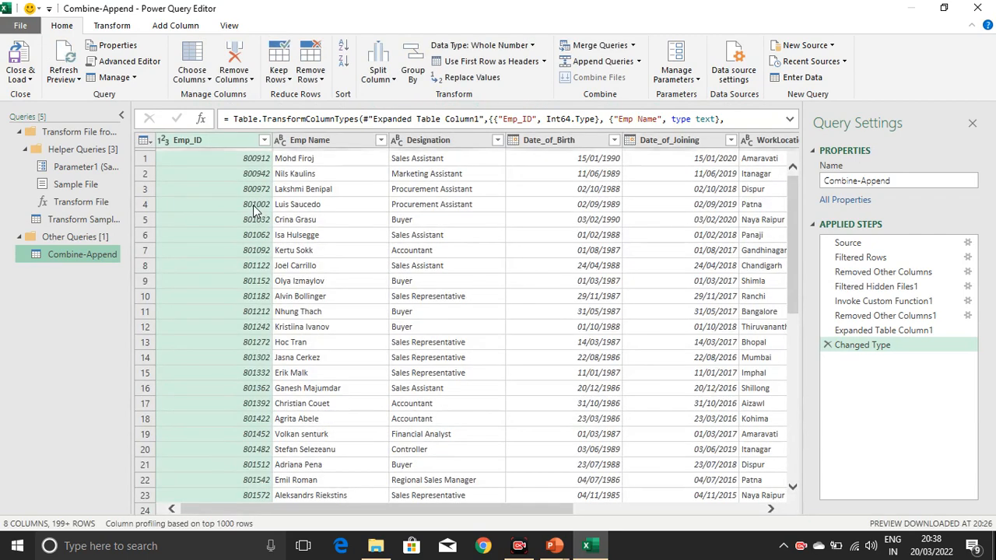
pyautogui.moveTo(789, 213); pyautogui.dragTo(794, 172)
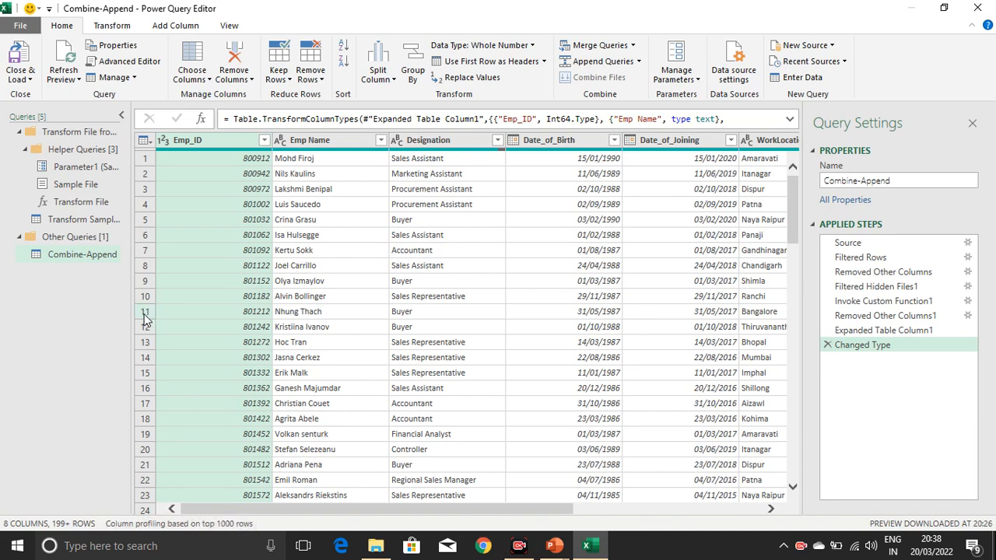
# Load the combined query as a table in a new worksheet and dismiss the queries list
pyautogui.click(21, 81)
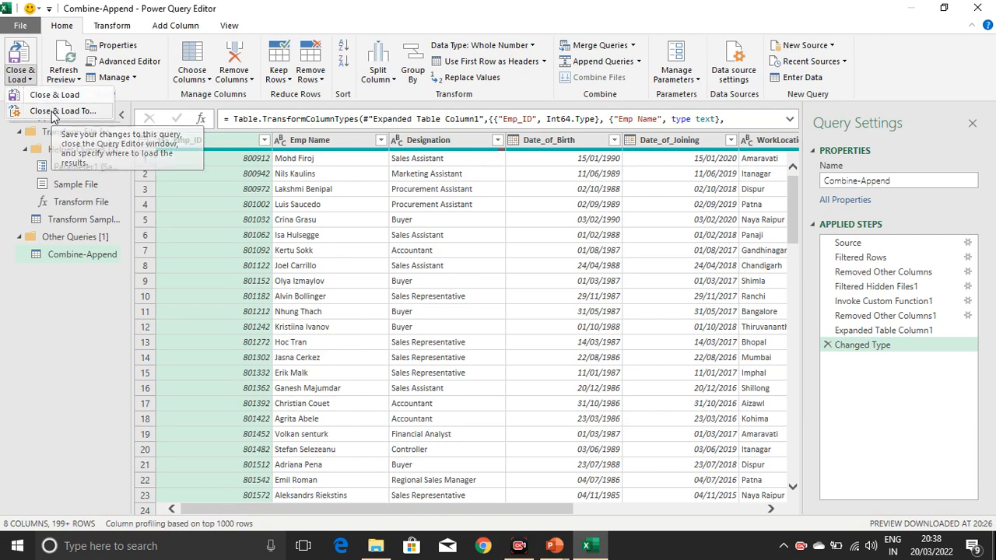
pyautogui.click(53, 113)
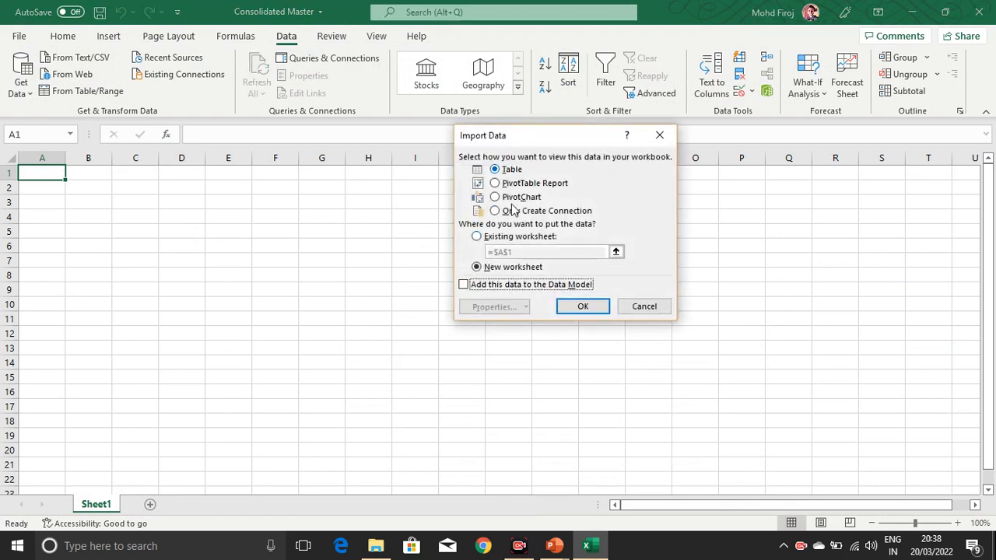
pyautogui.click(582, 306)
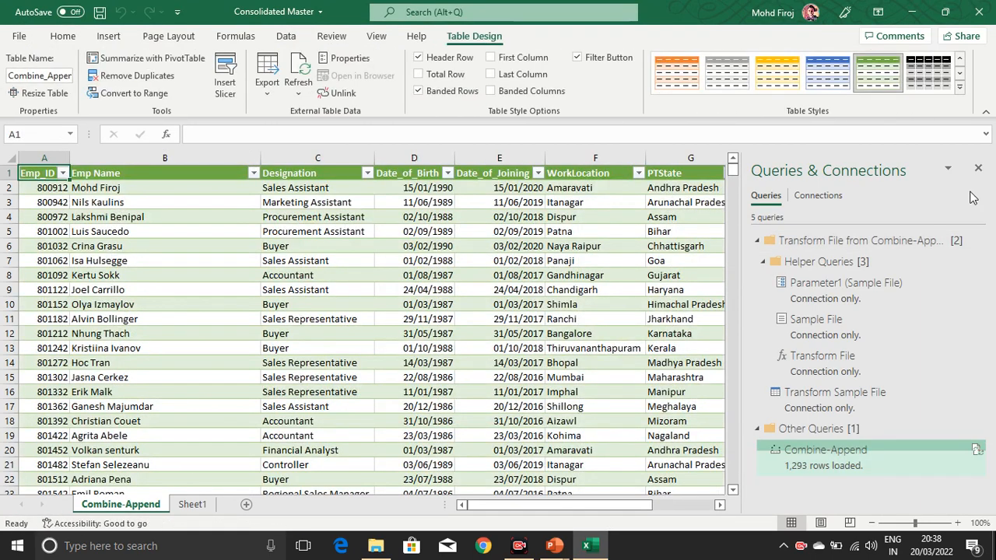
pyautogui.click(978, 169)
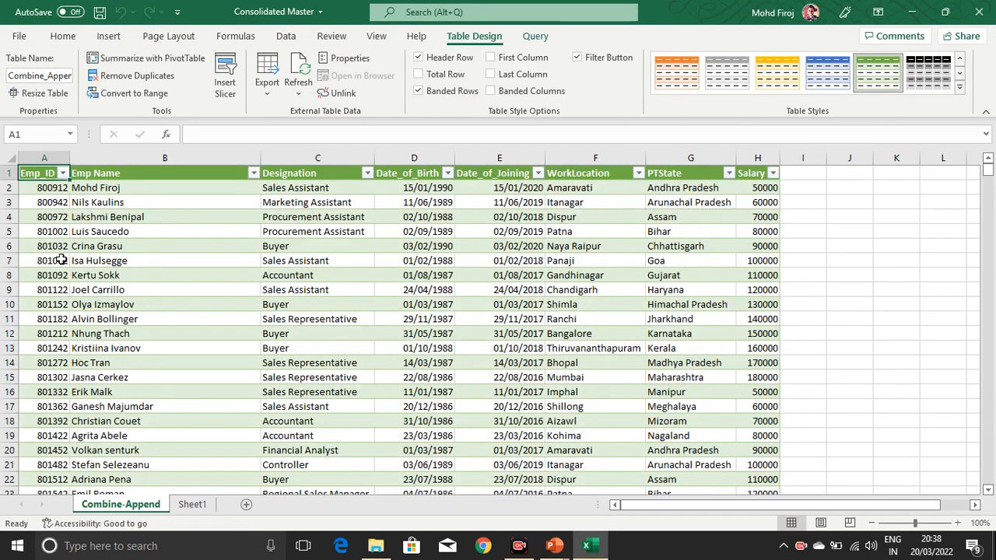
# Examine the loaded table's rows and the full range of Emp_ID values in the column's filter list, keeping all values selected
pyautogui.scroll(-12, 62, 265)
pyautogui.scroll(12, 68, 276)
pyautogui.click(62, 173)
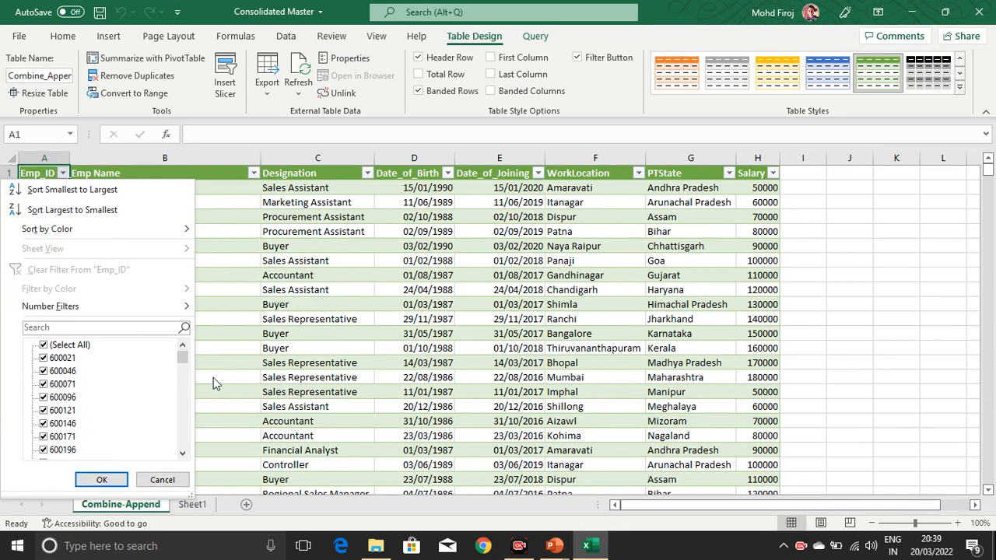
pyautogui.moveTo(186, 358); pyautogui.dragTo(182, 448)
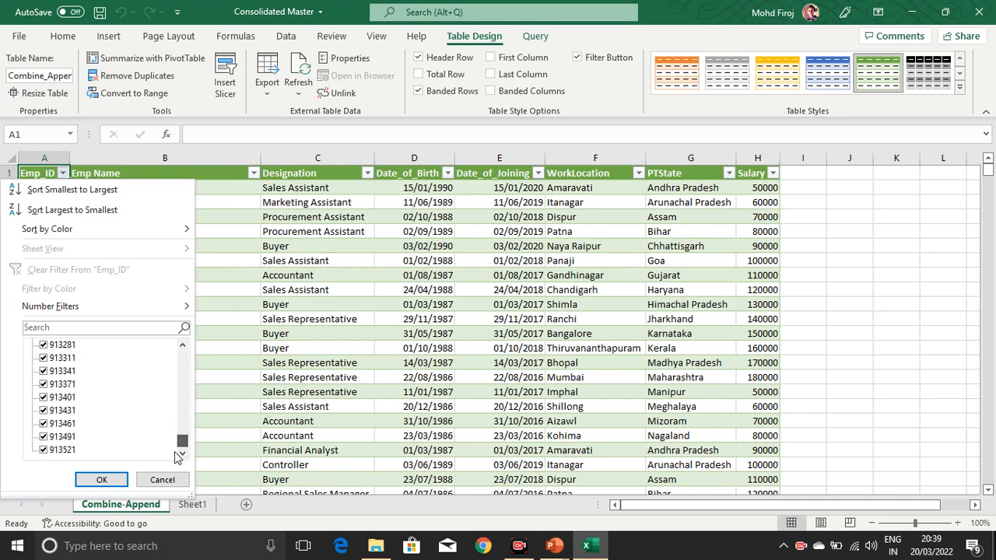
pyautogui.click(99, 480)
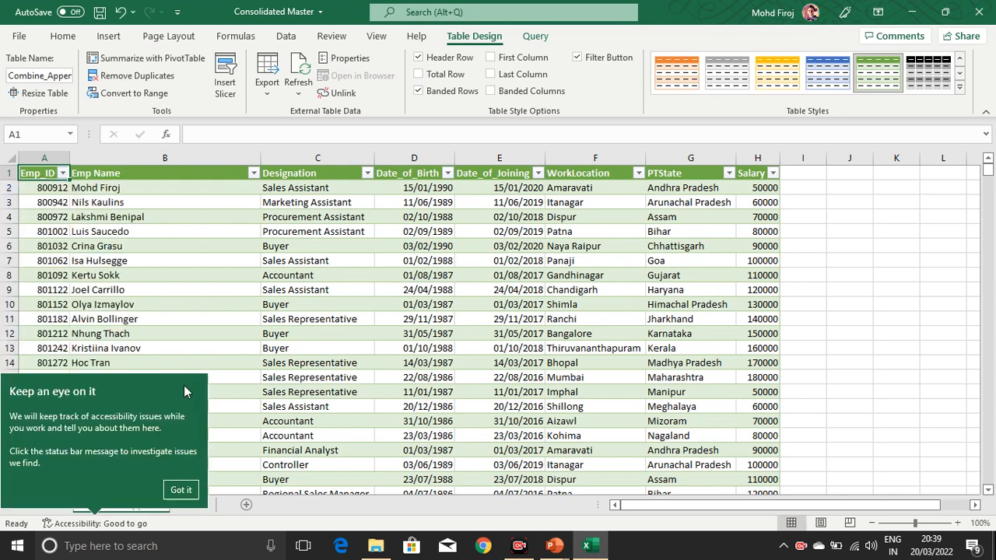
pyautogui.click(180, 491)
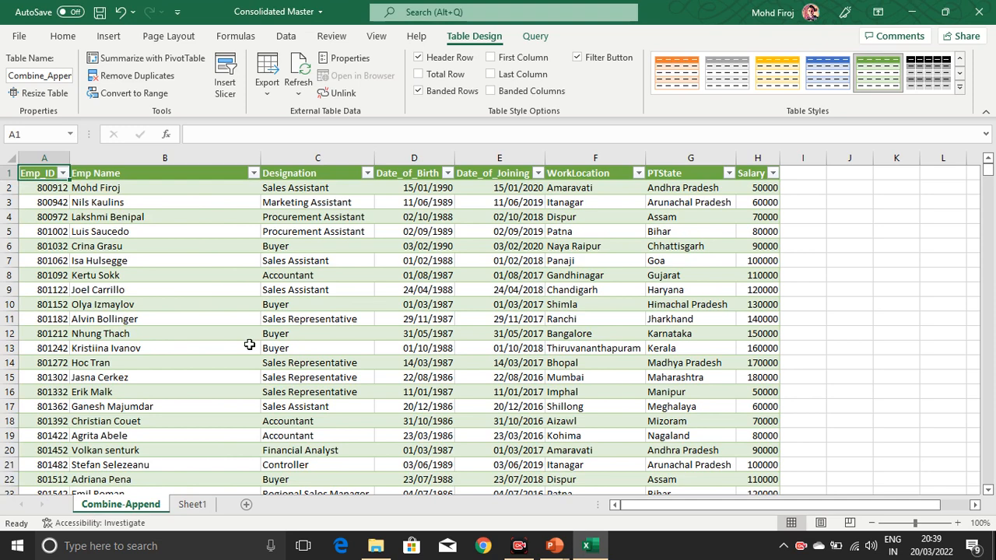
# Strip the colour formatting from the combined employee table by applying the plain, unformatted table style
pyautogui.click(685, 245)
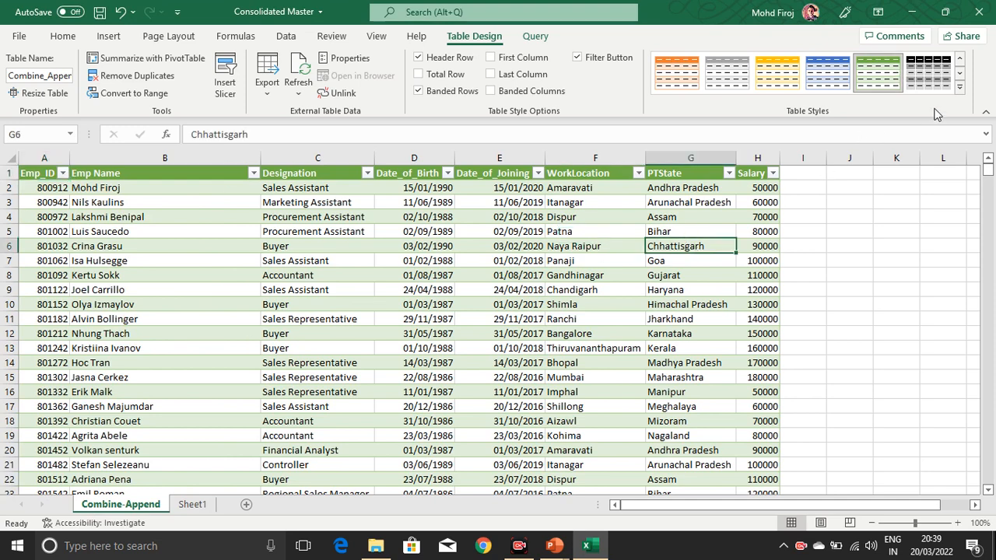
pyautogui.click(959, 89)
pyautogui.click(639, 91)
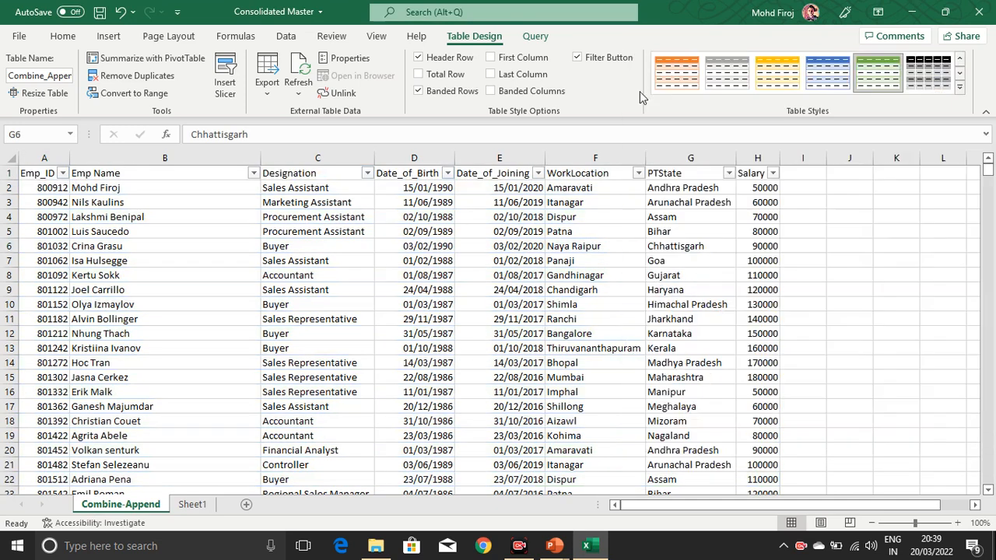
pyautogui.click(580, 224)
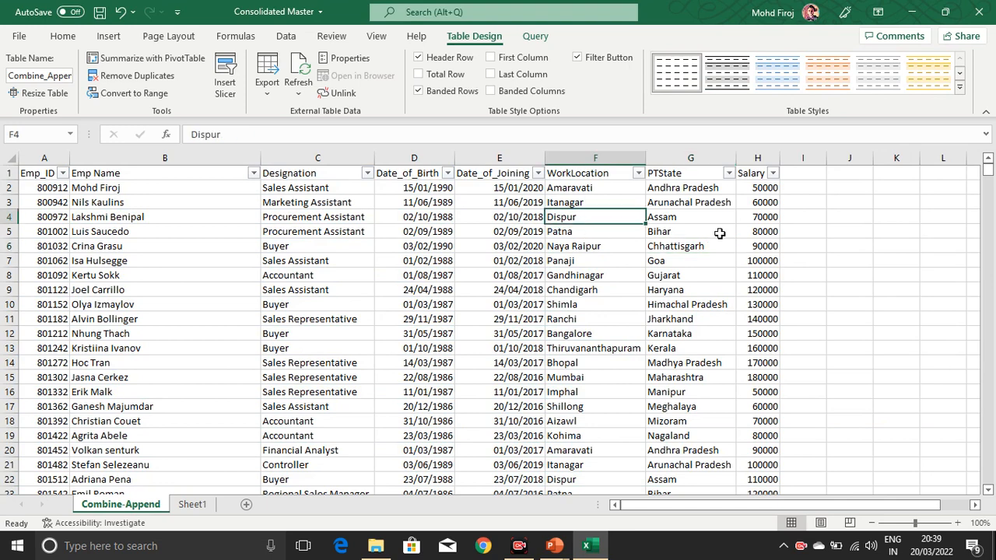
pyautogui.click(214, 231)
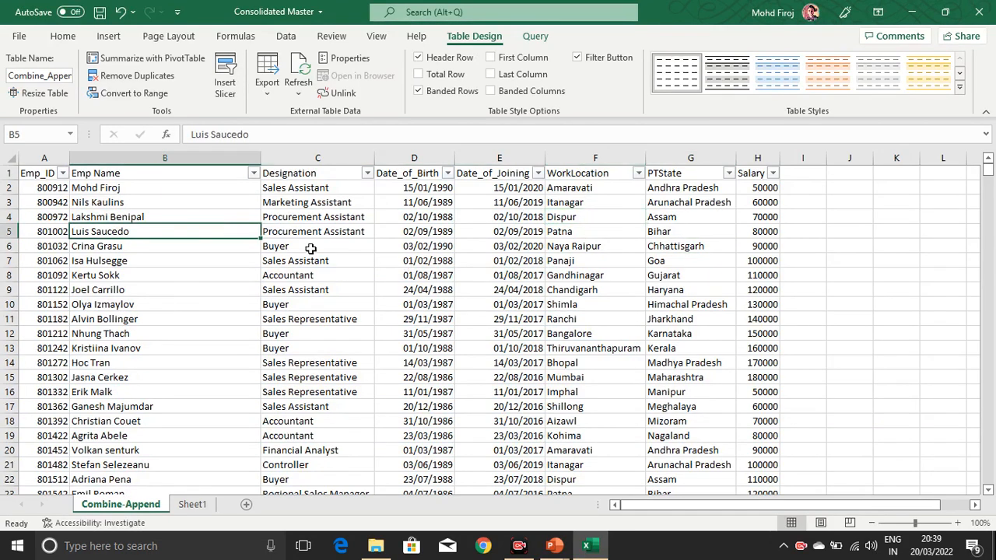